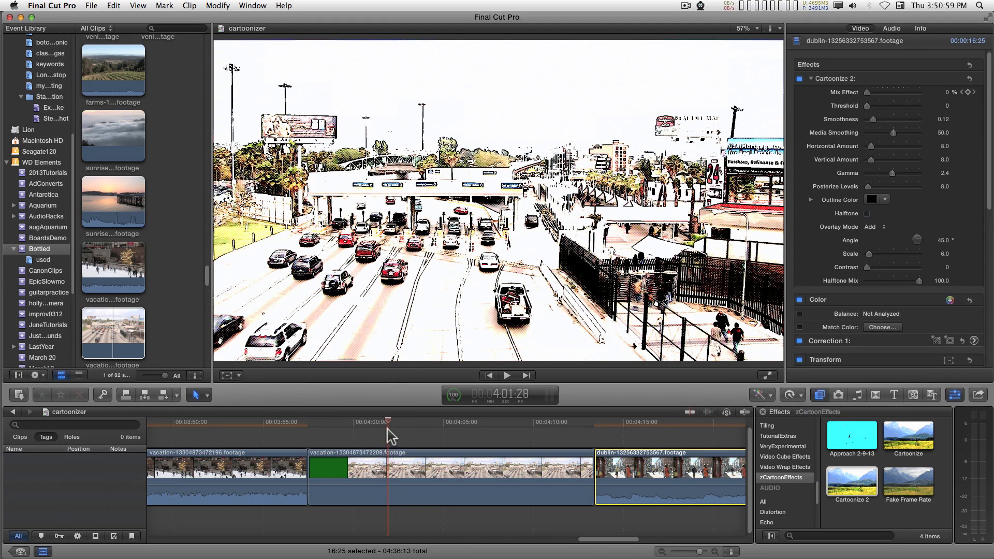
Play back the start of the vacation traffic clip to review how the cartoon effect comes in
left_click(337, 423)
key("space")
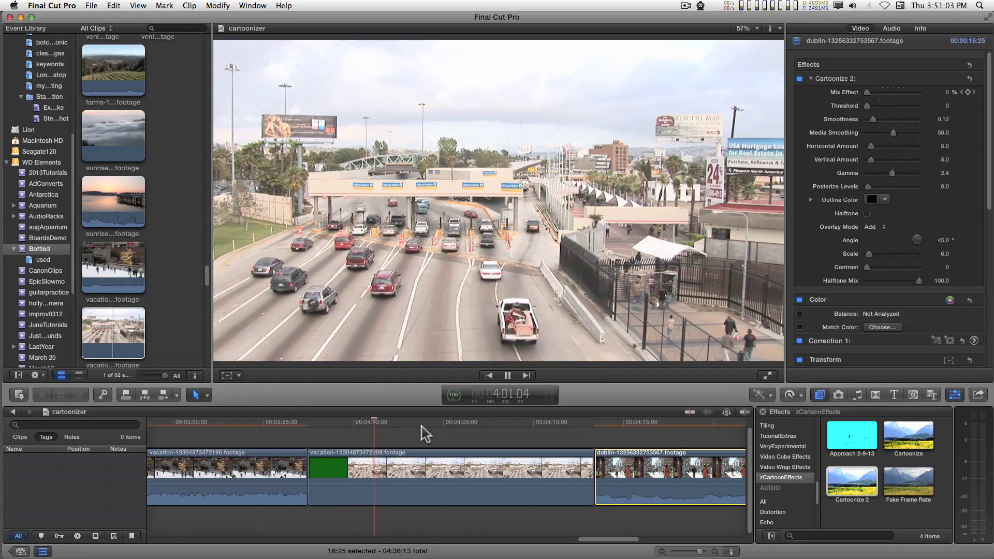
key("space")
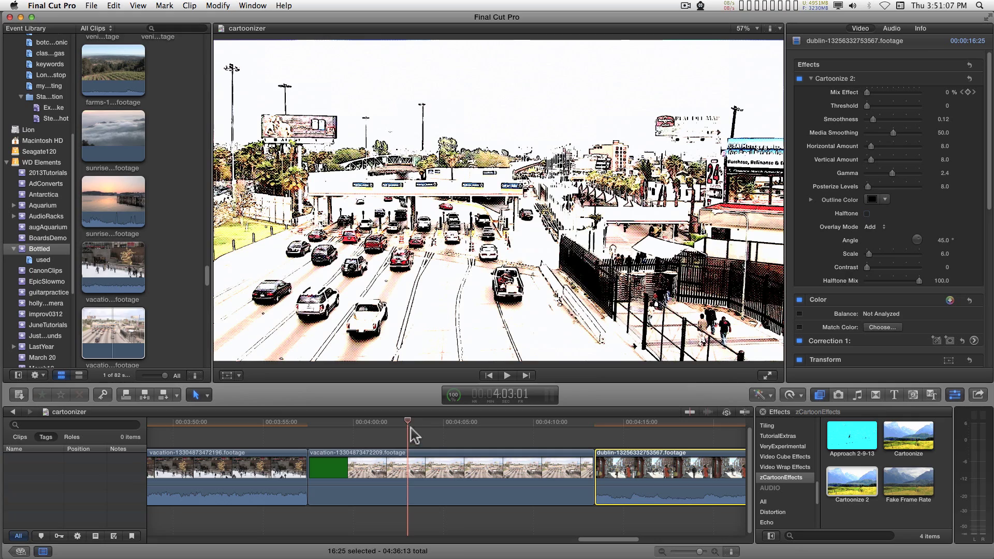
left_click_drag(406, 427, 348, 427)
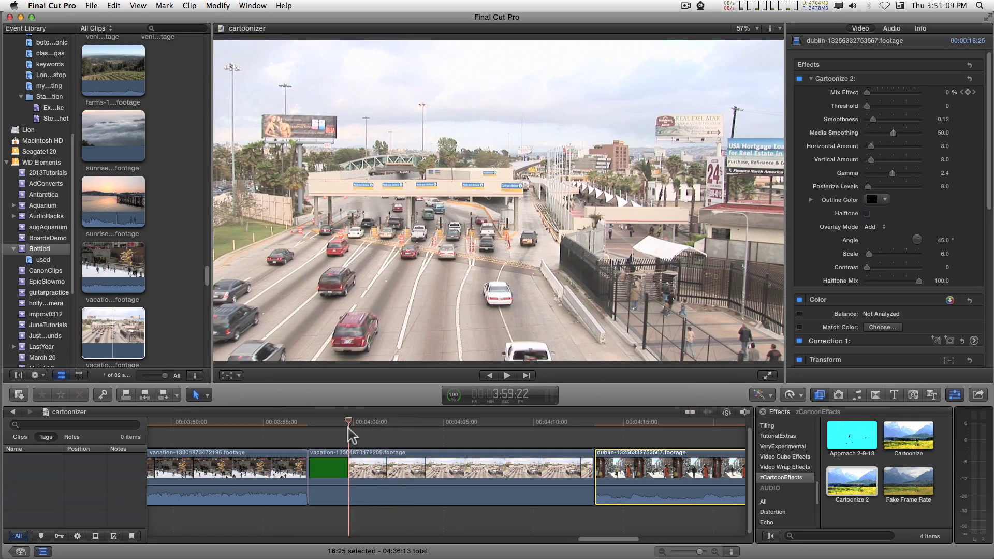
key("space")
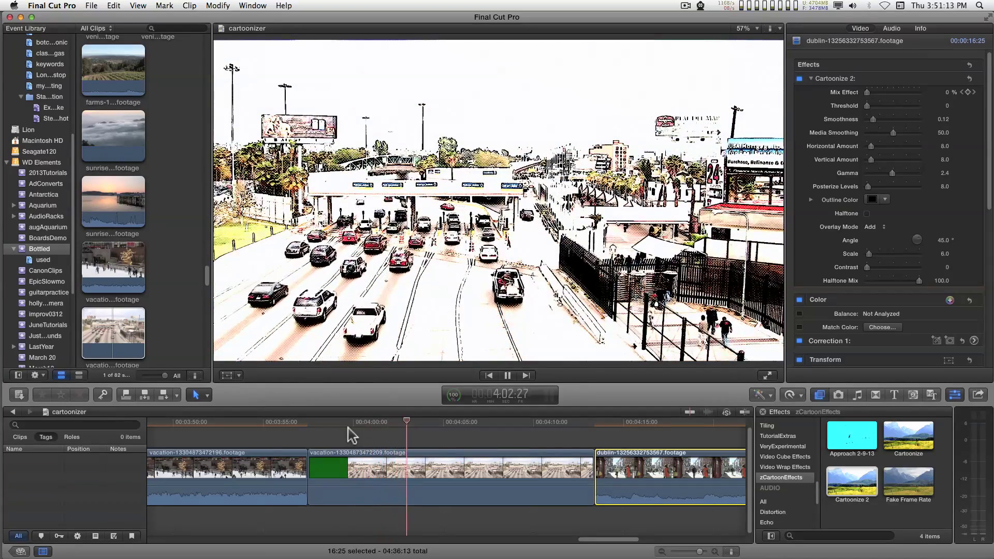
key("space")
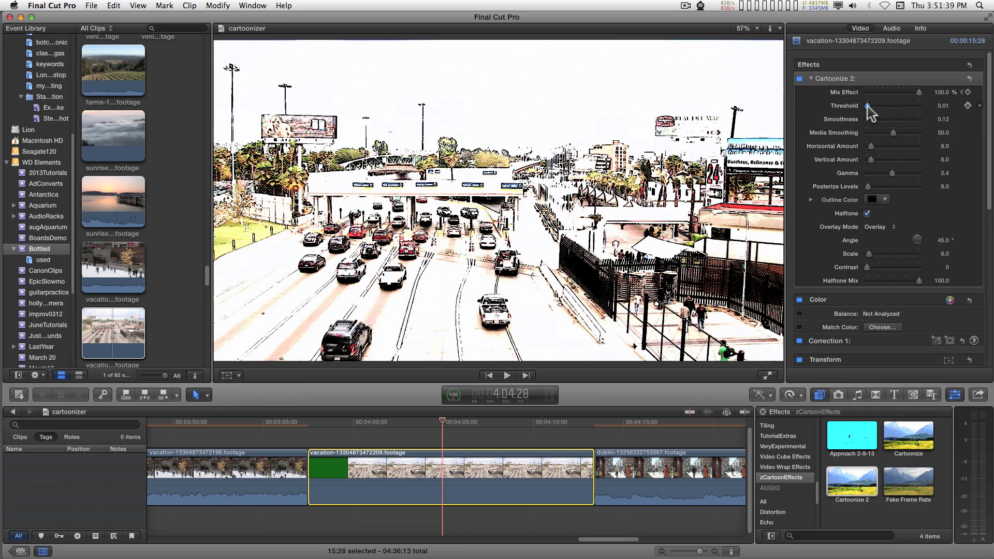
Set the traffic clip's Cartoonize 2 Threshold to 0 and its Media Smoothing to about 76.59
left_click_drag(867, 105, 823, 140)
mouse_move(876, 120)
left_mouse_down()
mouse_move(896, 120)
mouse_move(873, 120)
left_mouse_up()
mouse_move(893, 132)
left_mouse_down()
mouse_move(920, 132)
mouse_move(852, 133)
mouse_move(922, 138)
mouse_move(910, 139)
left_mouse_up()
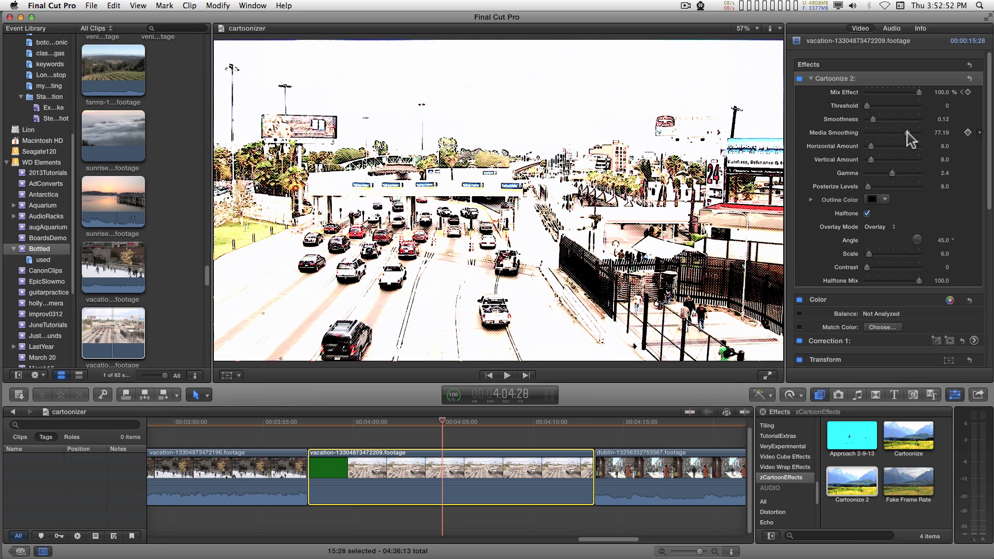
left_click_drag(907, 133, 825, 133)
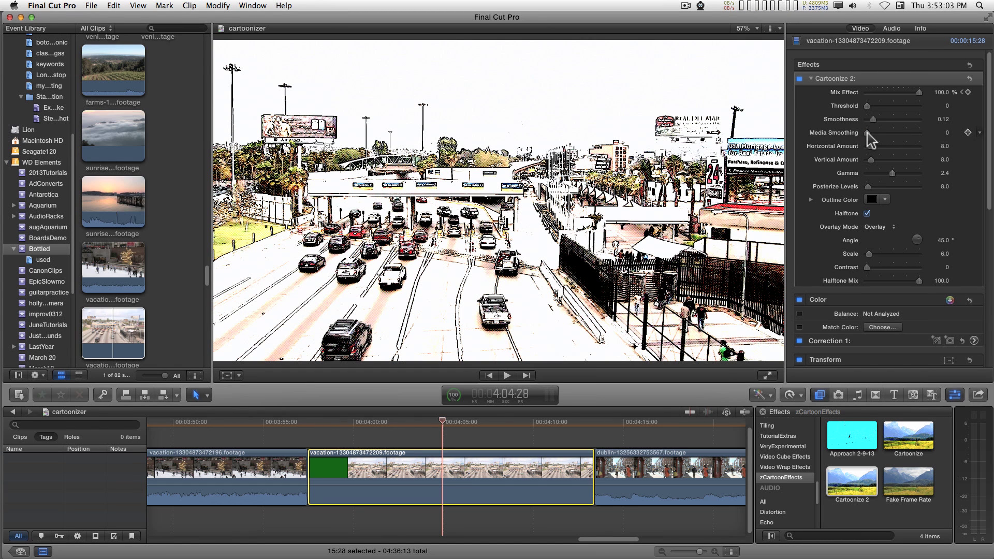
mouse_move(867, 133)
left_mouse_down()
mouse_move(878, 133)
mouse_move(858, 134)
left_mouse_up()
left_click_drag(867, 132, 905, 136)
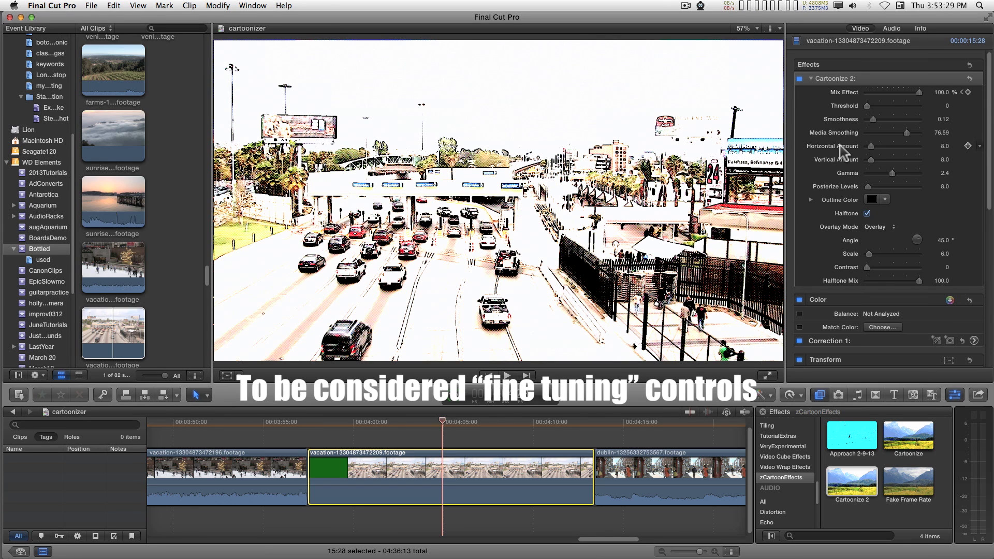
Set the effect's Horizontal Amount to about 34.7, Vertical Amount to 0 and Gamma to about 1.43
left_click_drag(872, 147, 843, 154)
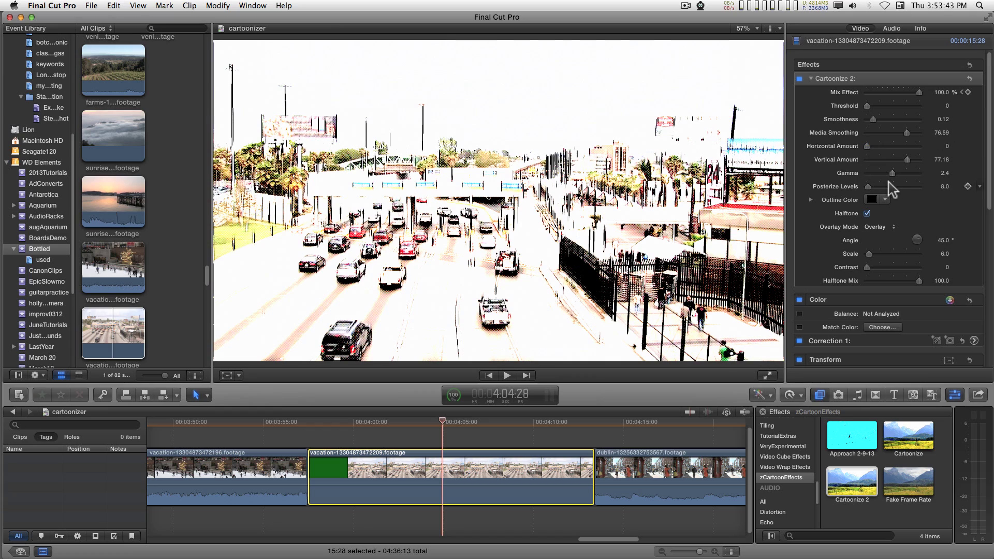
left_click_drag(906, 160, 879, 181)
left_click_drag(879, 175, 939, 188)
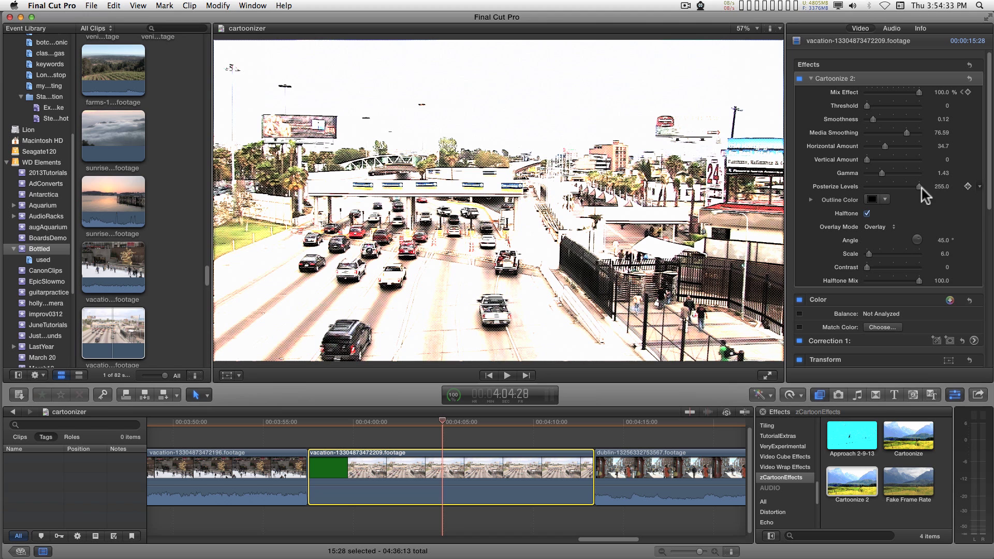
Lower Posterize Levels to its minimum and reset the parameter to its default
left_click_drag(918, 188, 863, 189)
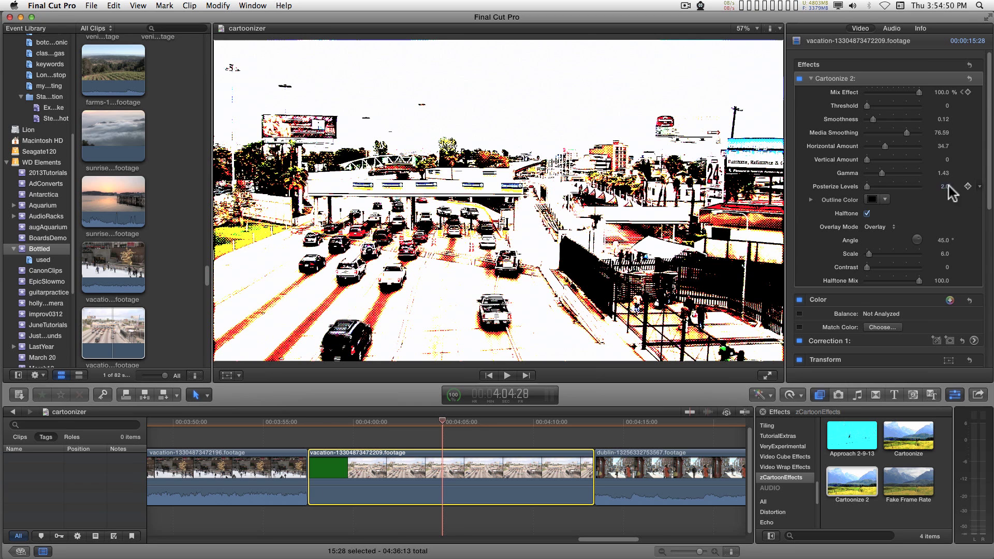
left_click(979, 186)
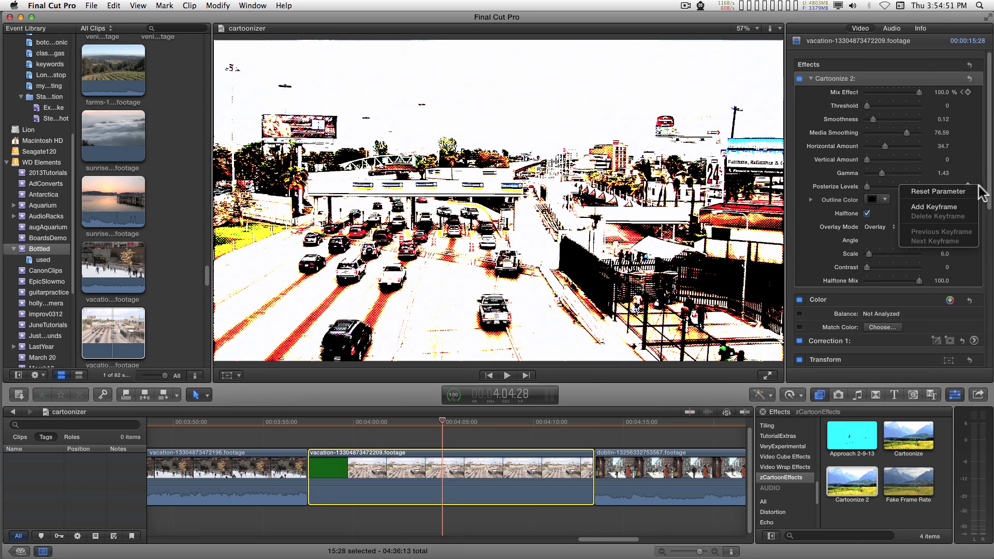
left_click(952, 192)
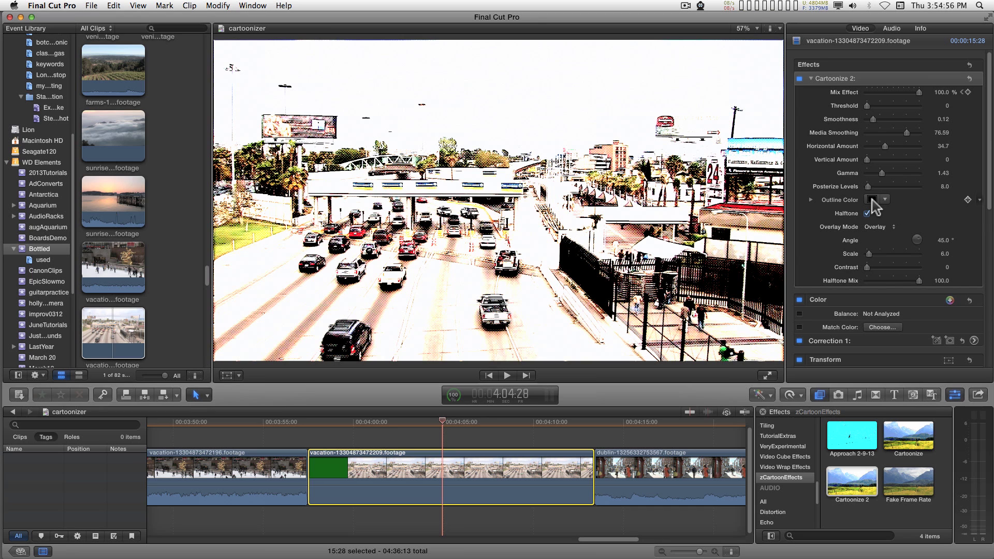
Compare the traffic clip with Halftone off and on, leaving Halftone enabled
left_click_drag(871, 200, 921, 248)
left_click(867, 213)
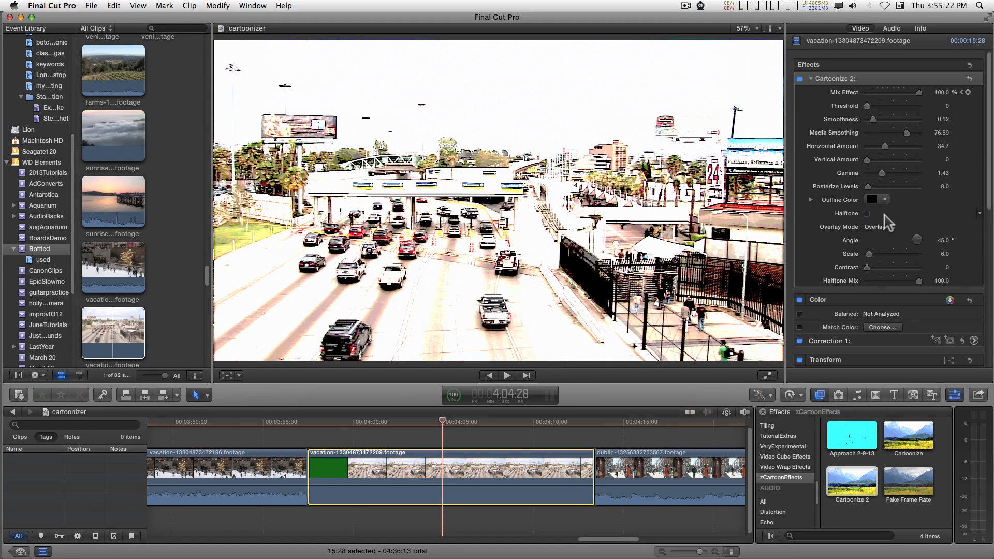
left_click(851, 218)
left_click(867, 213)
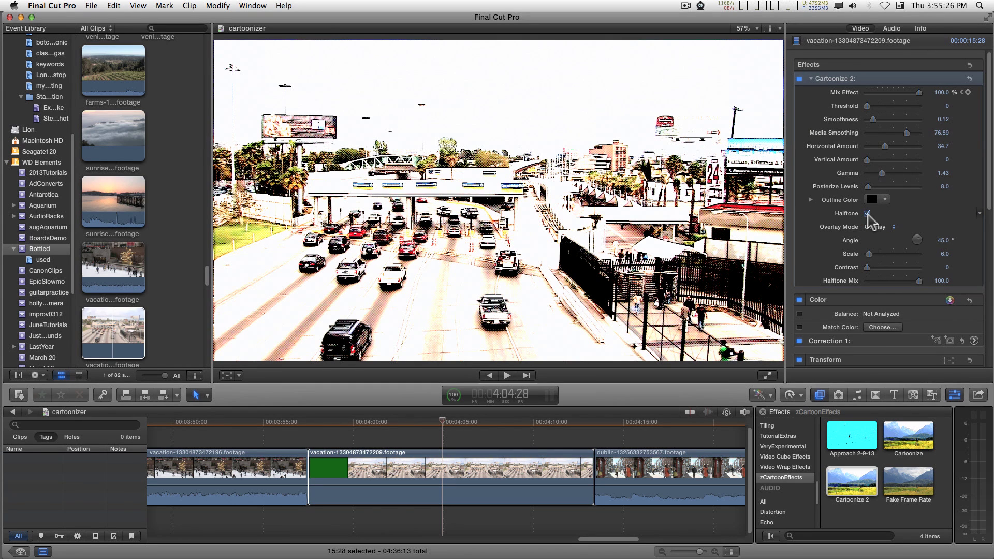
left_click(867, 213)
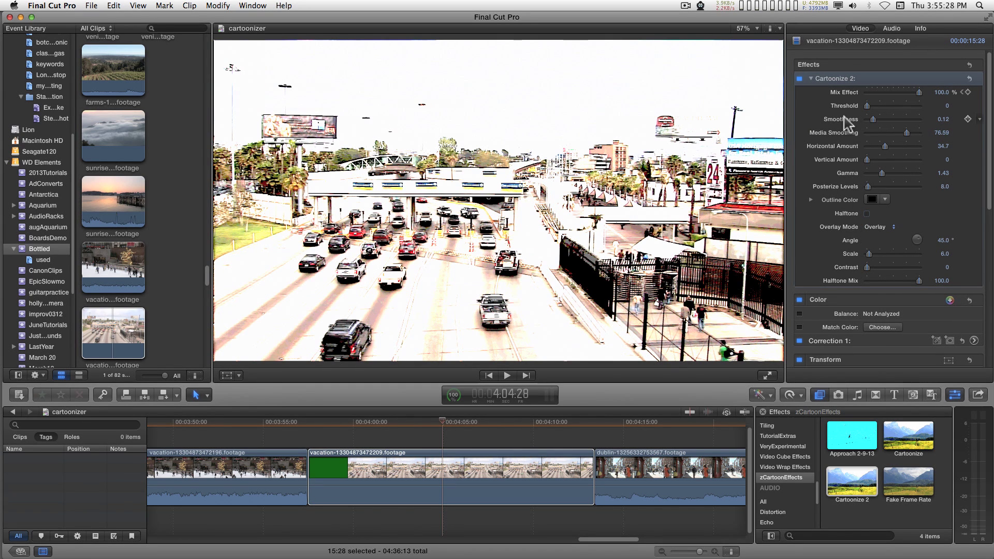
left_click(866, 213)
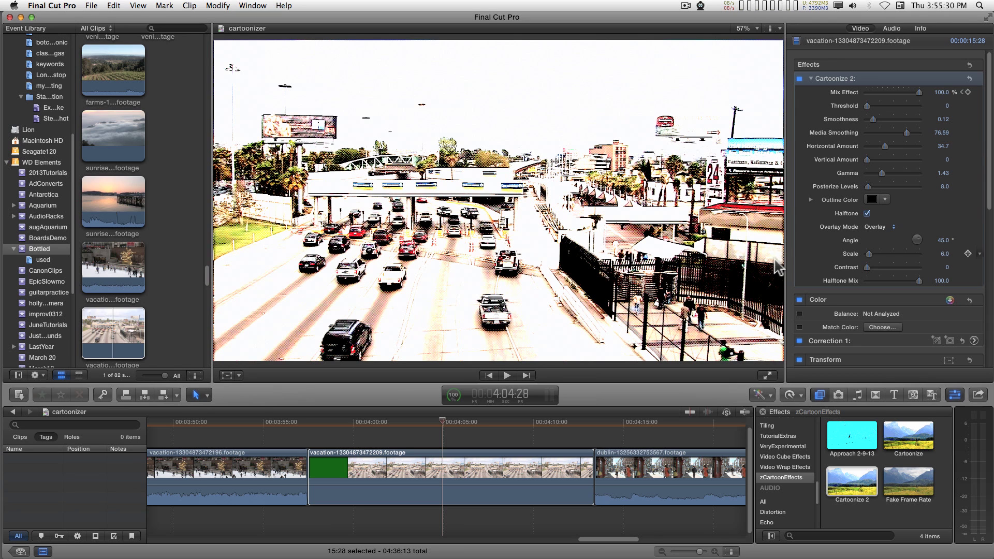
Try the halftone Overlay Modes Add, Color Dodge, Overlay and Soft Light, ending on Pin Light
left_click(878, 227)
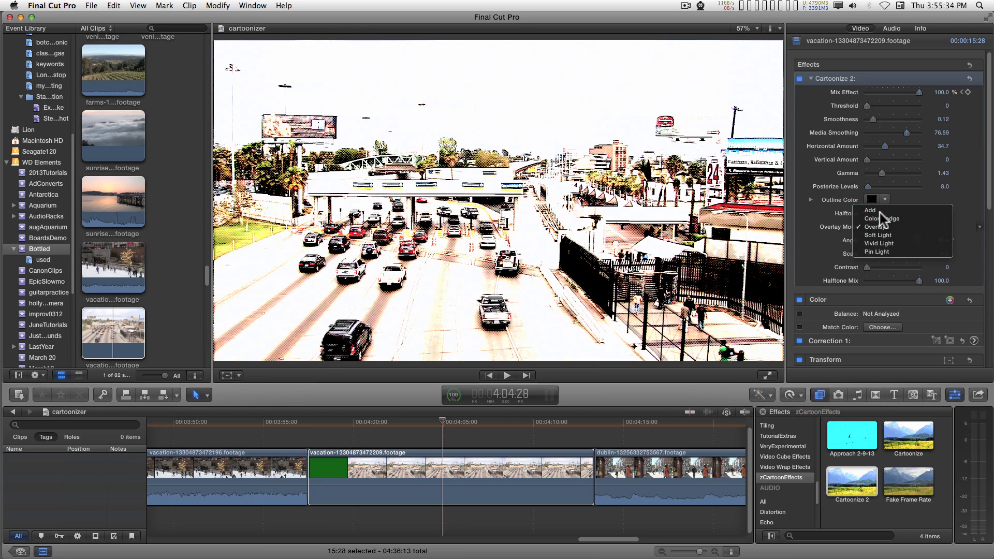
left_click(880, 210)
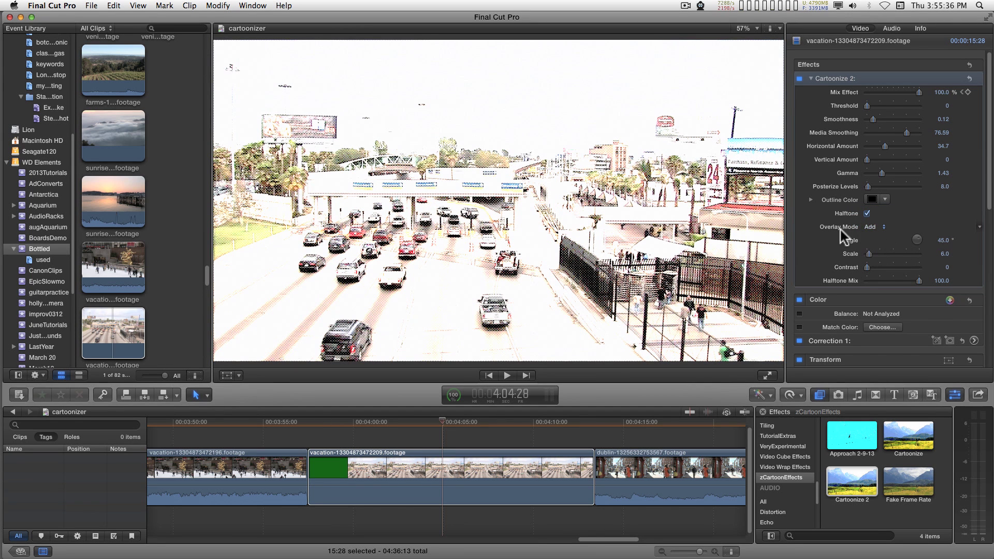
left_click(873, 231)
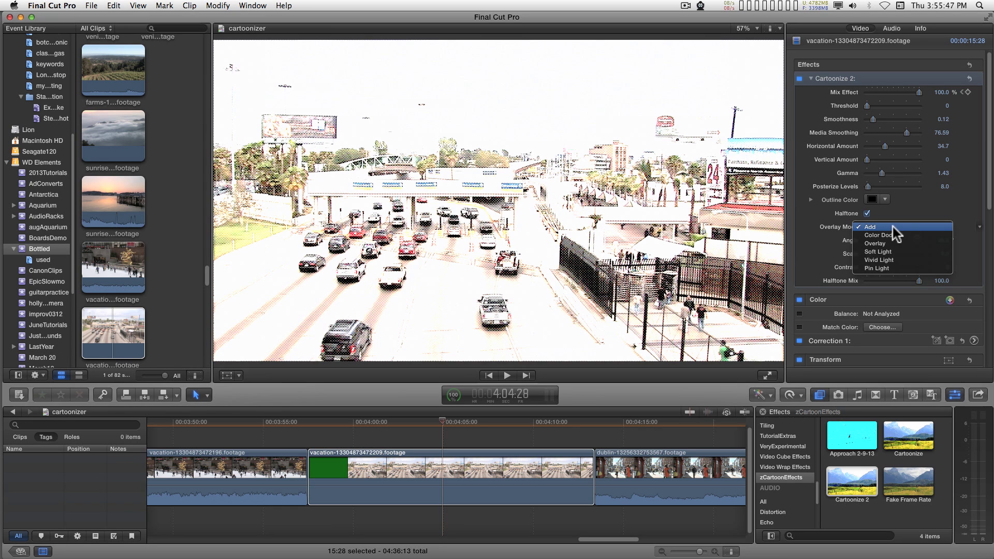
left_click(893, 235)
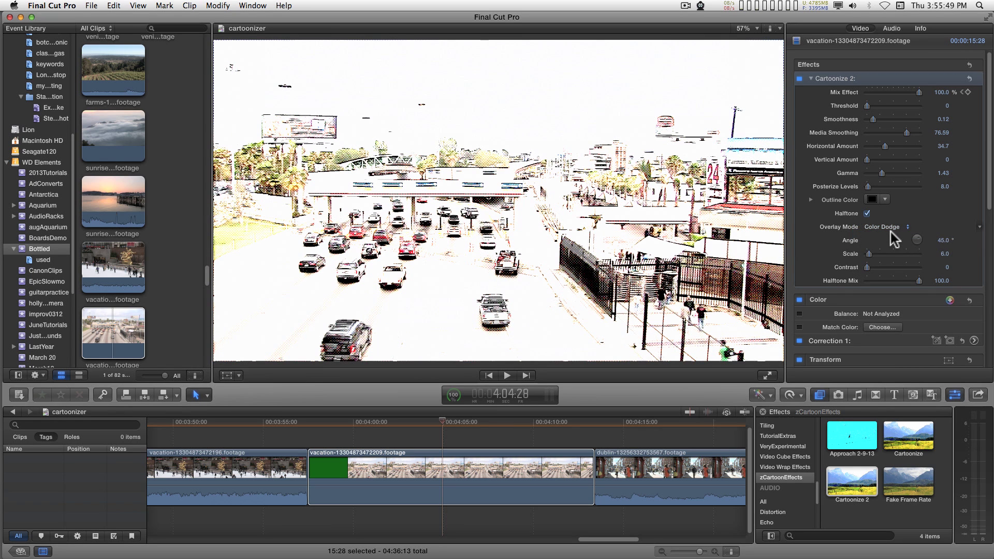
left_click(890, 231)
left_click(893, 236)
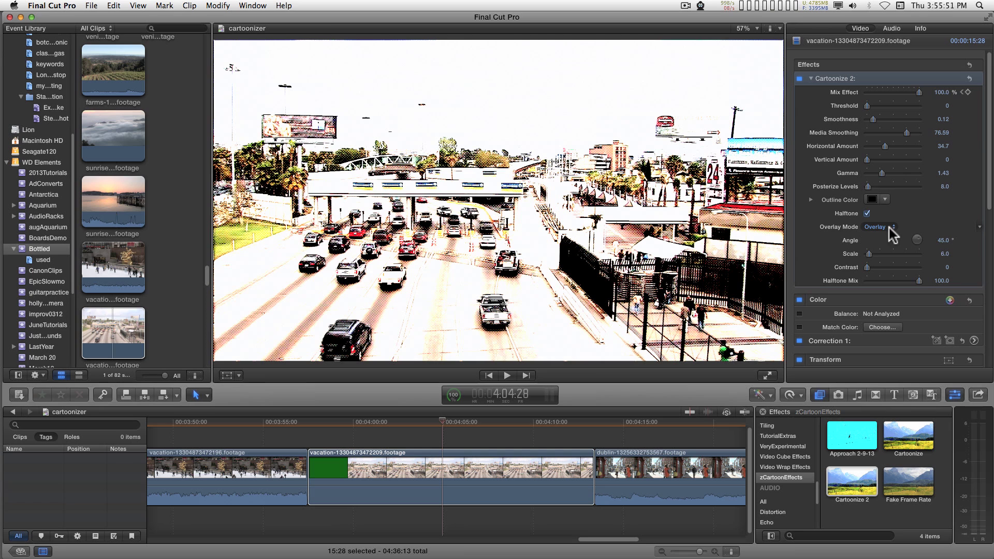
left_click(886, 230)
left_click(887, 231)
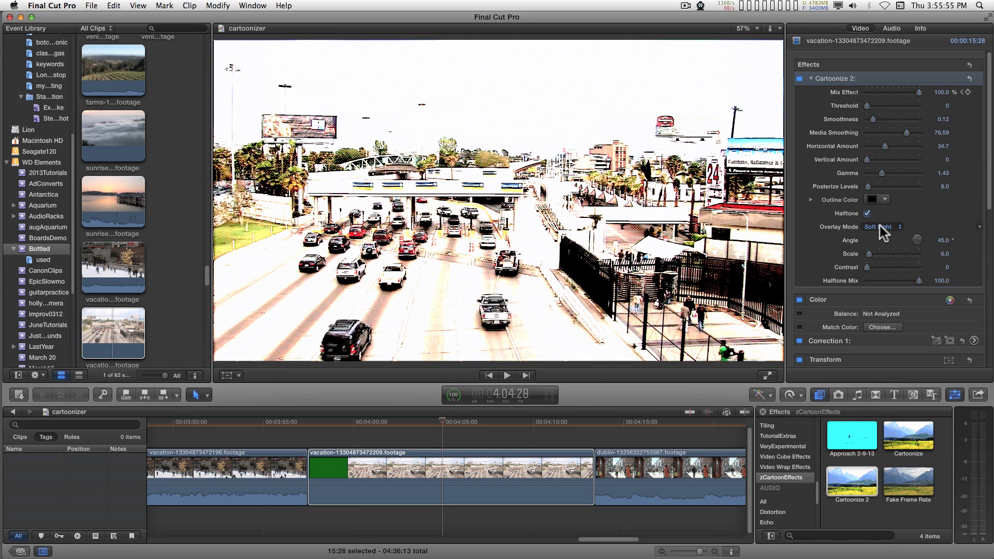
left_click(879, 227)
left_click(886, 231)
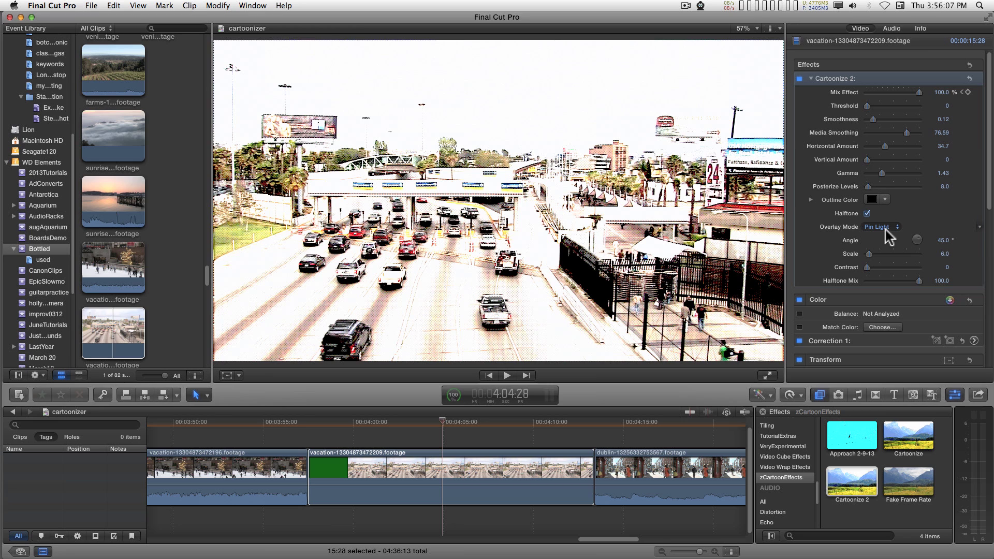
Set the halftone Angle to 72° and test the Scale up to 100, bringing it back to 6
left_click_drag(940, 243, 952, 247)
left_click_drag(953, 248, 963, 247)
mouse_move(868, 254)
left_mouse_down()
mouse_move(961, 262)
mouse_move(865, 256)
left_mouse_up()
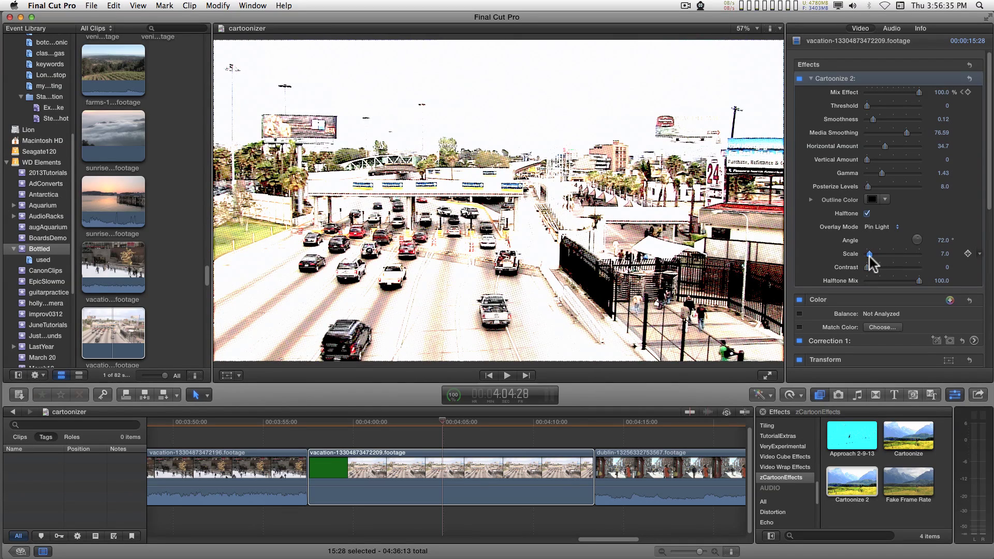
left_click_drag(869, 257, 941, 256)
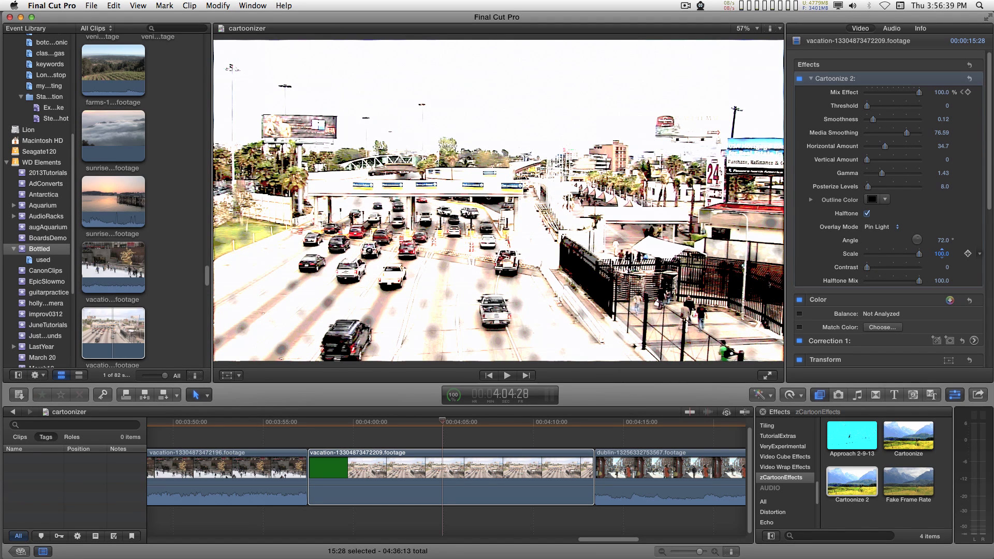
left_click_drag(919, 253, 868, 262)
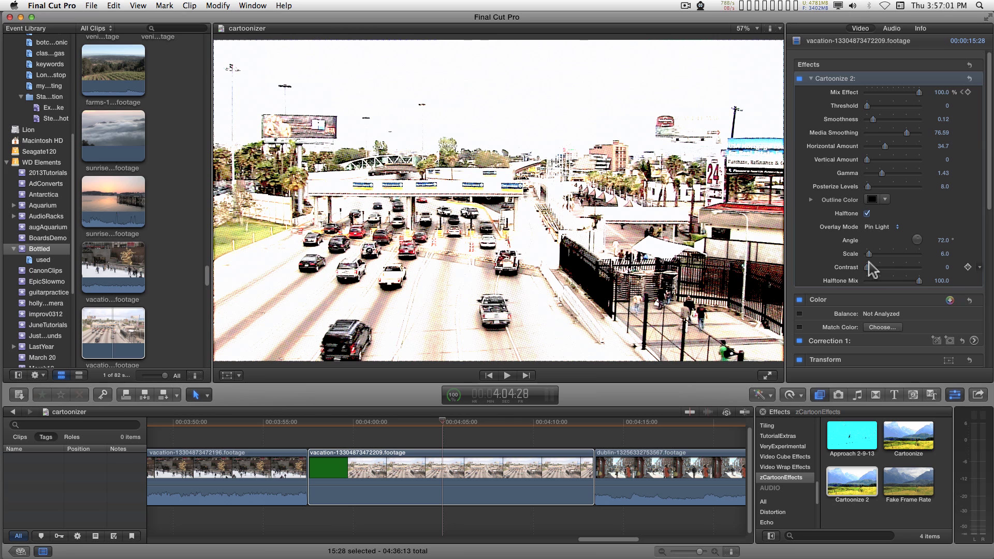
Set the halftone Contrast to 0.99, Scale to 7 and Halftone Mix to 0
left_click_drag(871, 271, 927, 275)
mouse_move(869, 254)
left_mouse_down()
mouse_move(925, 263)
mouse_move(871, 263)
left_mouse_up()
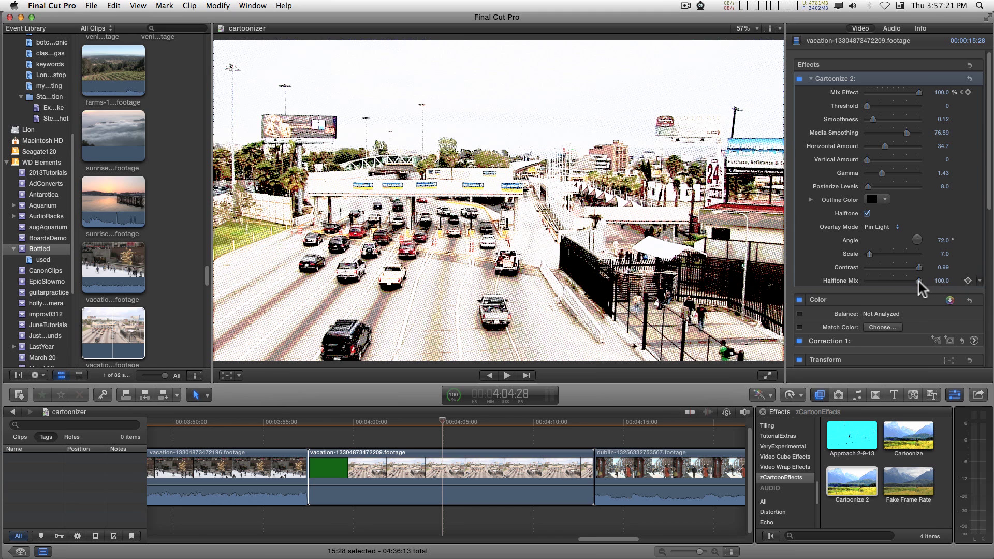
left_click_drag(918, 281, 809, 288)
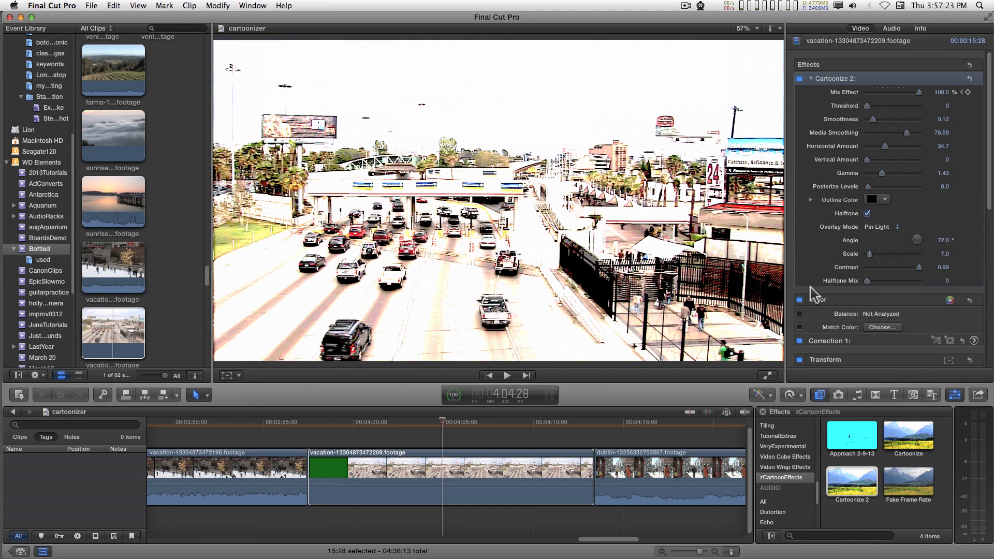
Switch the Overlay Mode to Add and compare the picture with Halftone off and on, leaving it enabled
left_click(865, 213)
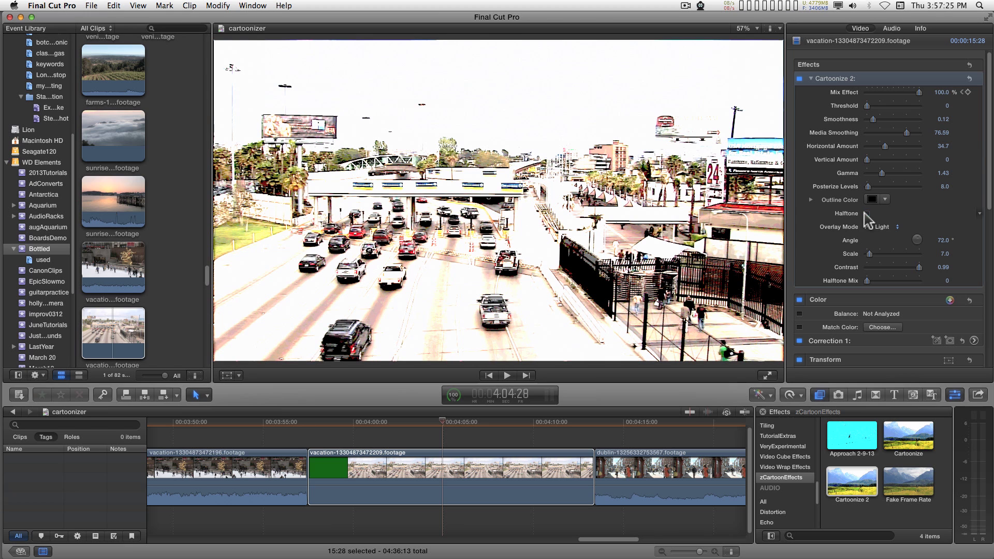
left_click(881, 227)
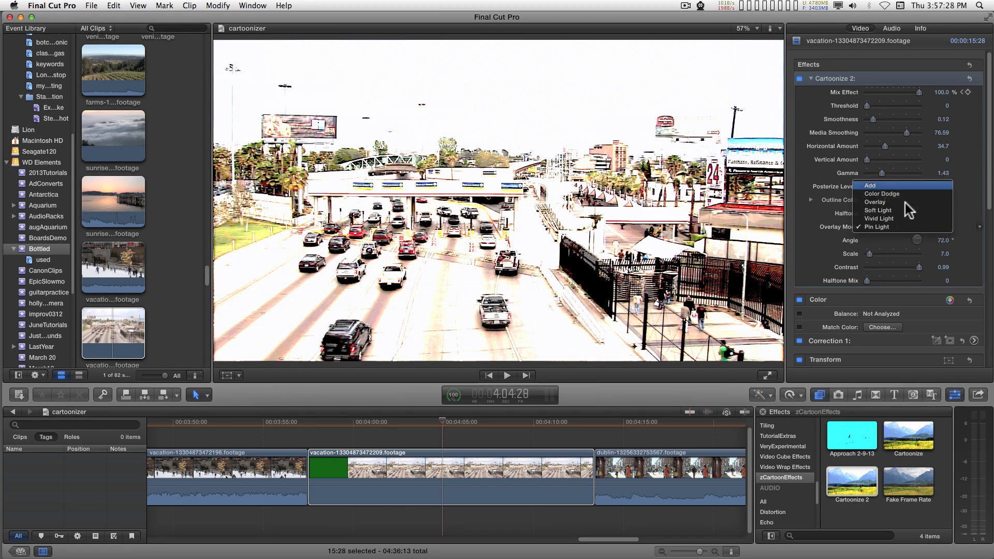
left_click(892, 193)
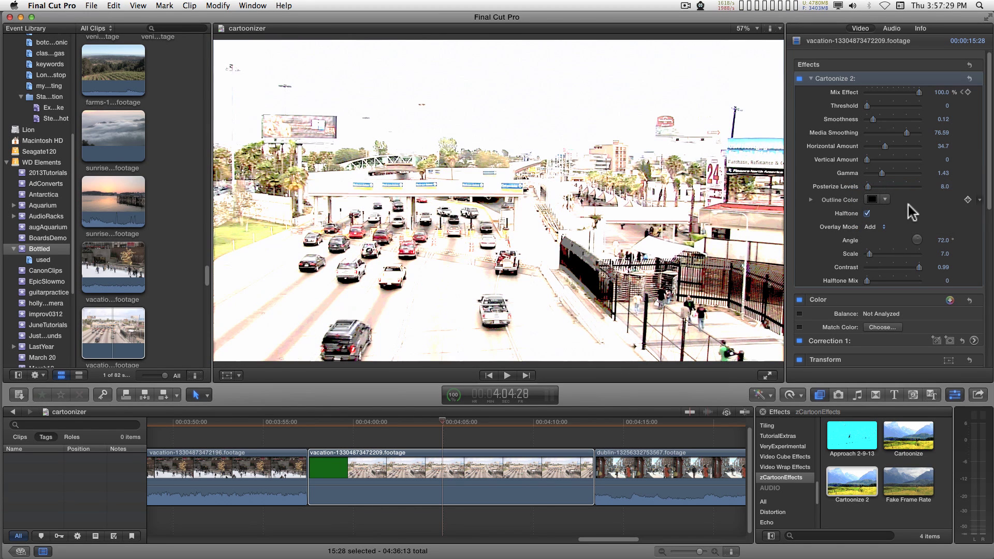
left_click(866, 213)
left_click(868, 213)
left_click(867, 213)
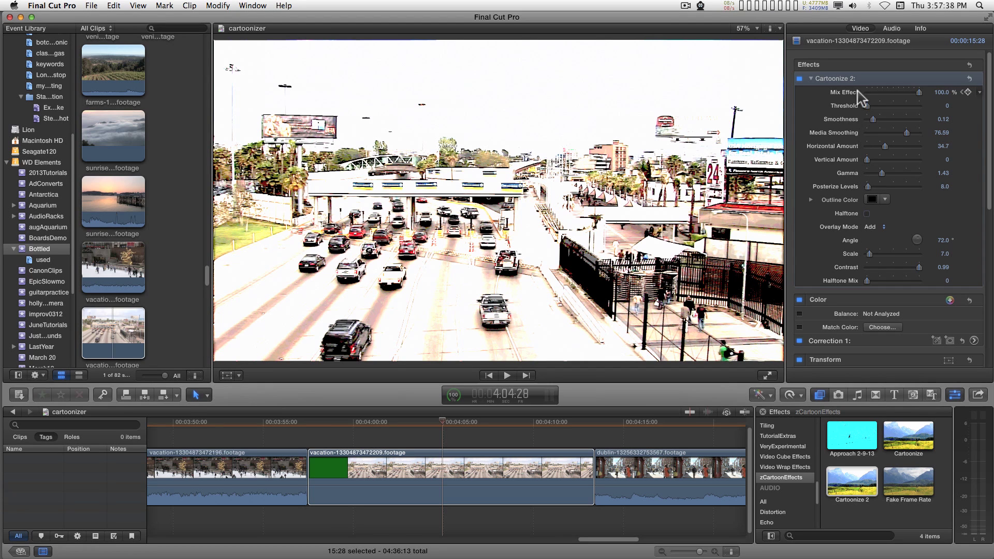
left_click(867, 213)
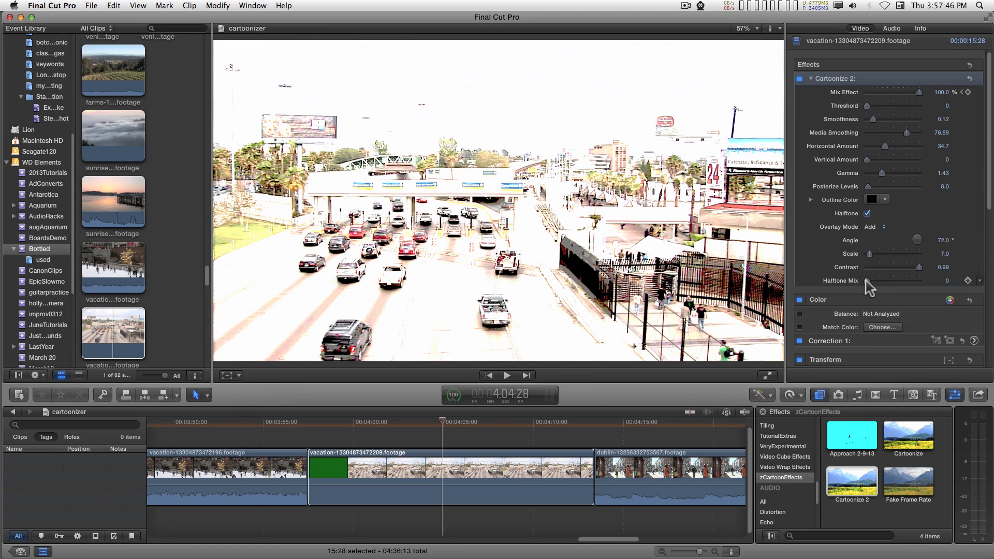
Set the halftone Overlay Mode to Vivid Light
left_click(873, 230)
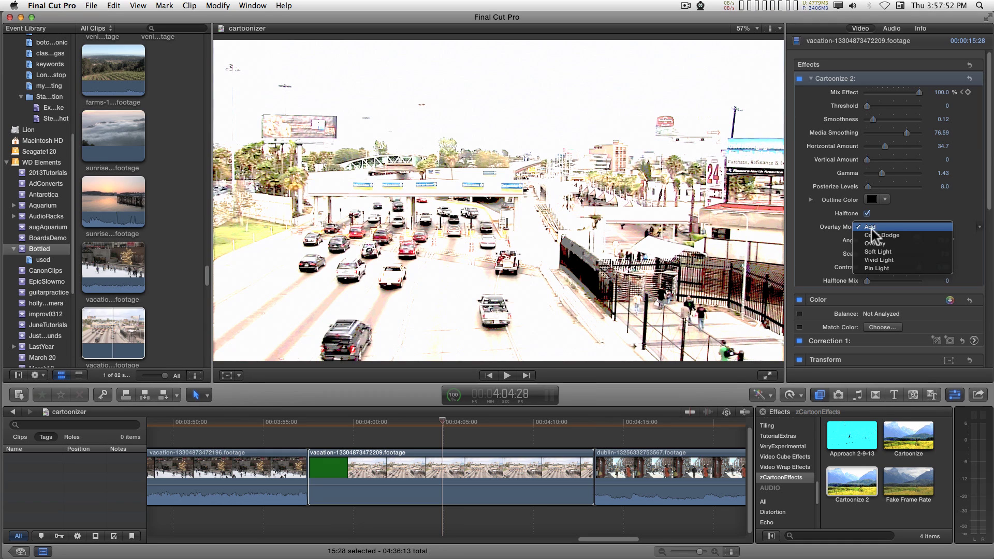
left_click(878, 260)
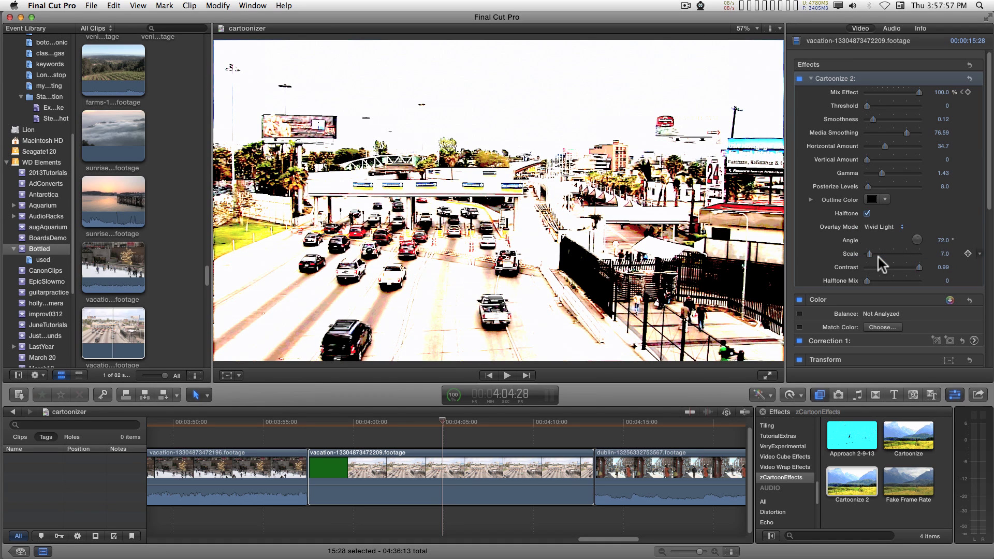